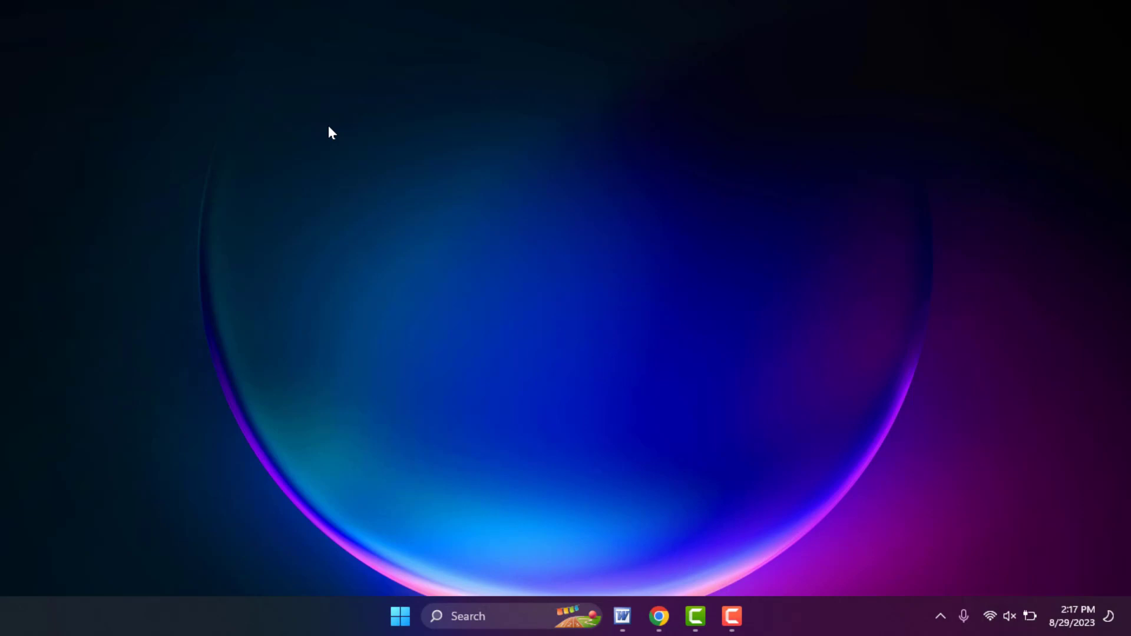
- Find Windows PowerShell in Start search and launch it as administrator
{"action": "key", "text": "super"}
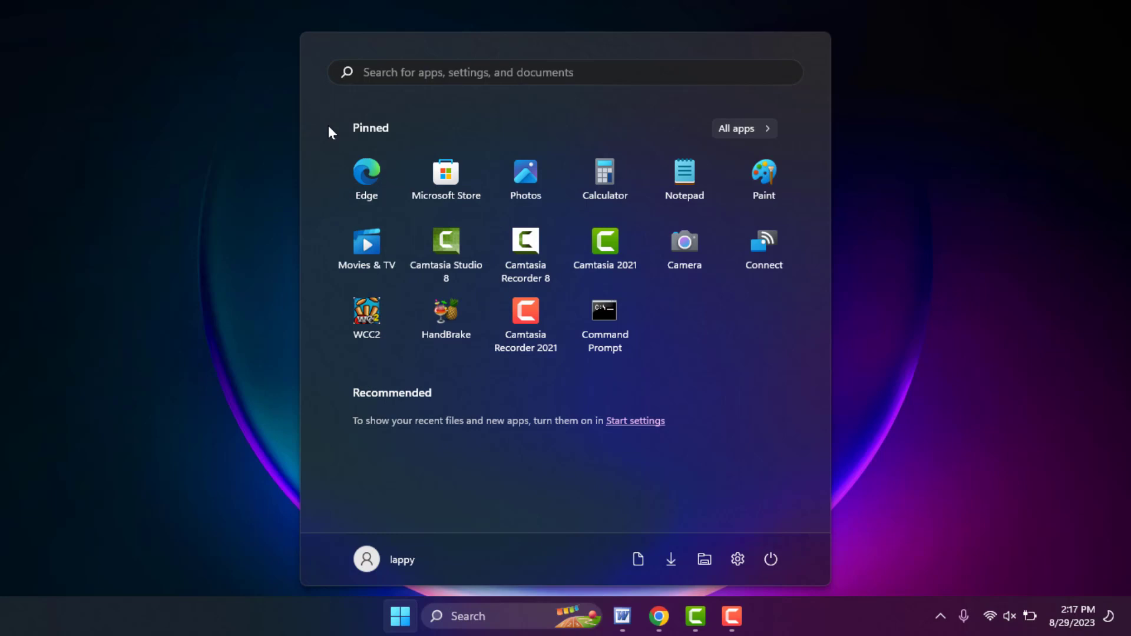
{"action": "type", "text": "sn"}
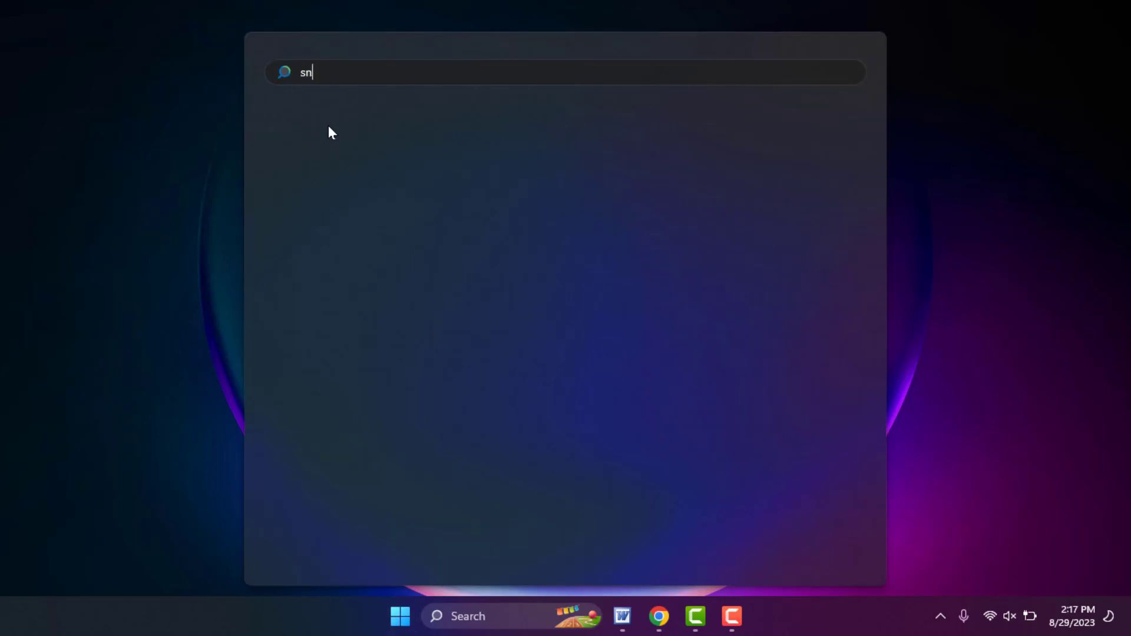
{"action": "type", "text": "ip"}
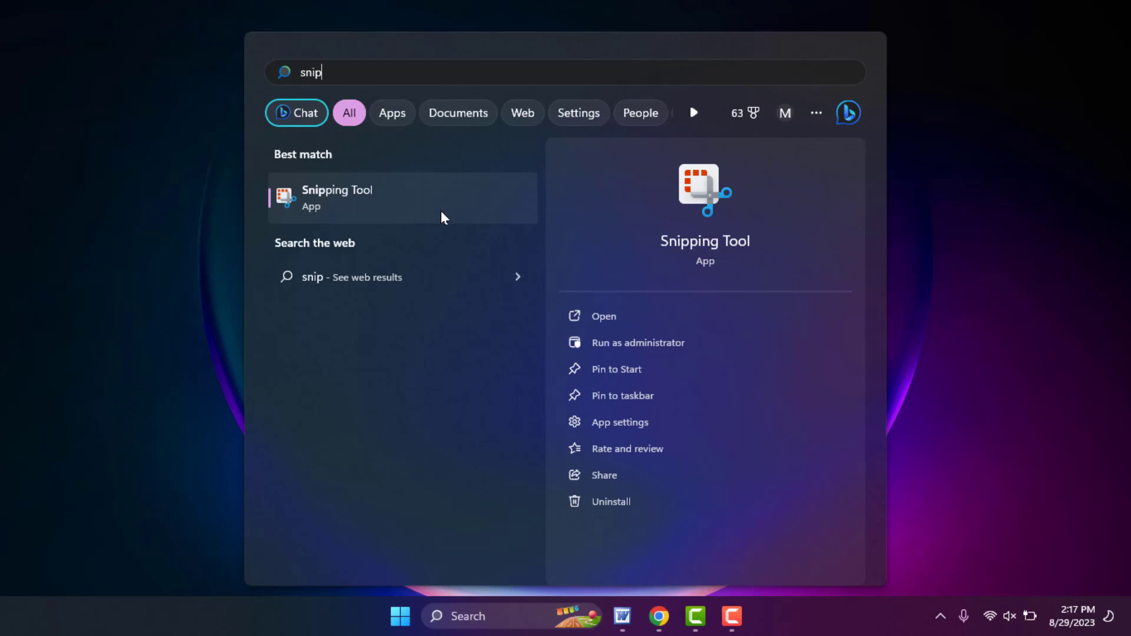
{"action": "left_click", "coordinate": [926, 146]}
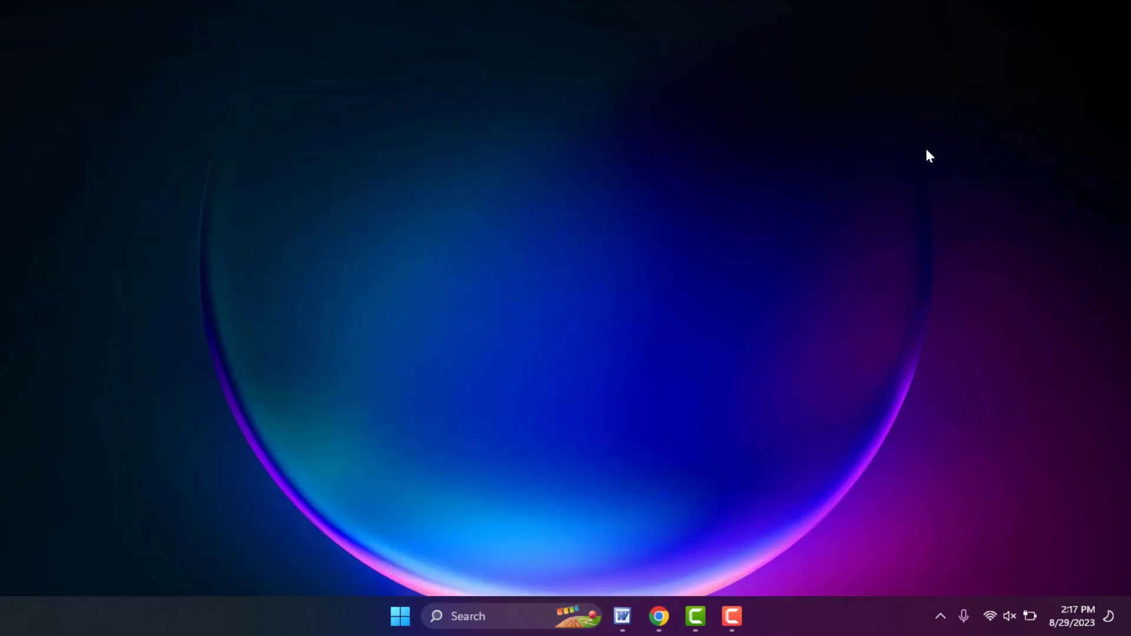
{"action": "key", "text": "super"}
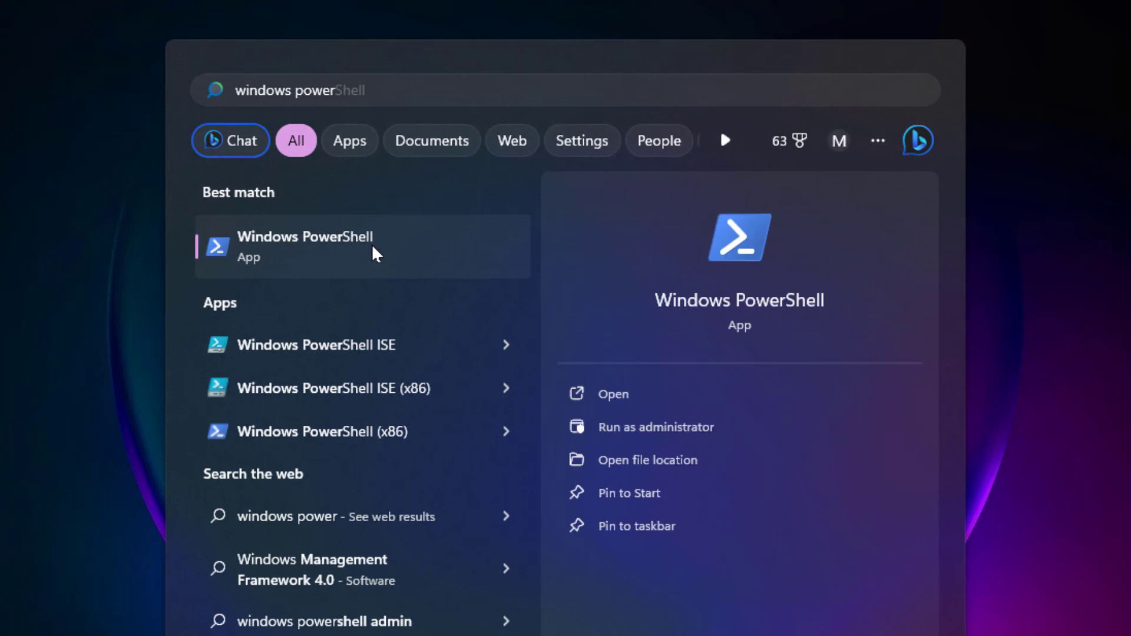
{"action": "right_click", "coordinate": [374, 254]}
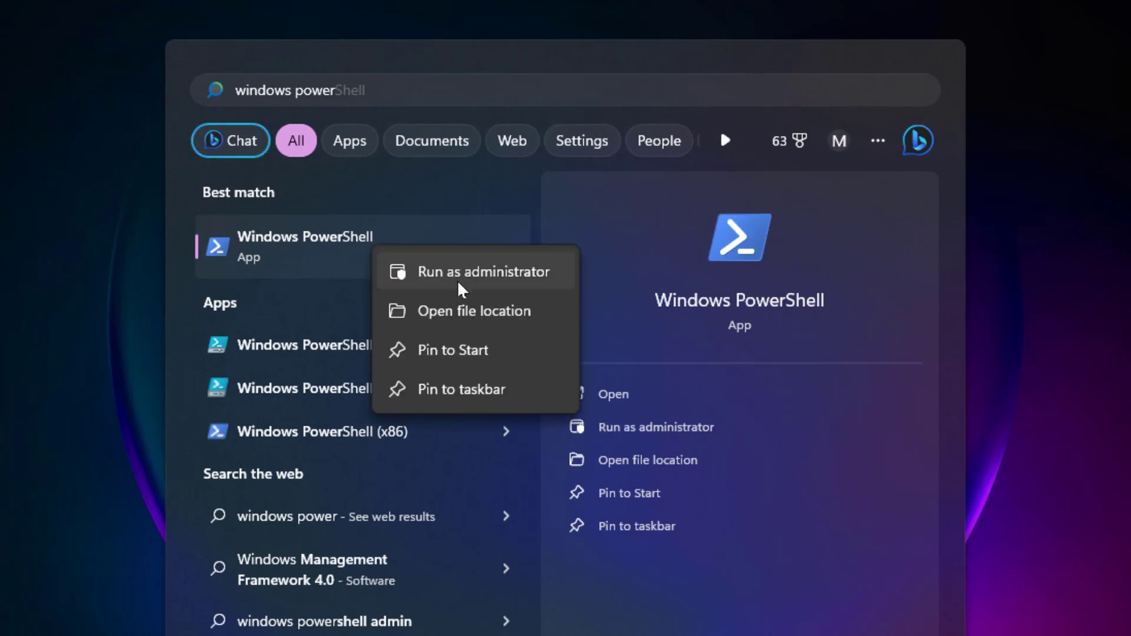
{"action": "left_click", "coordinate": [484, 271]}
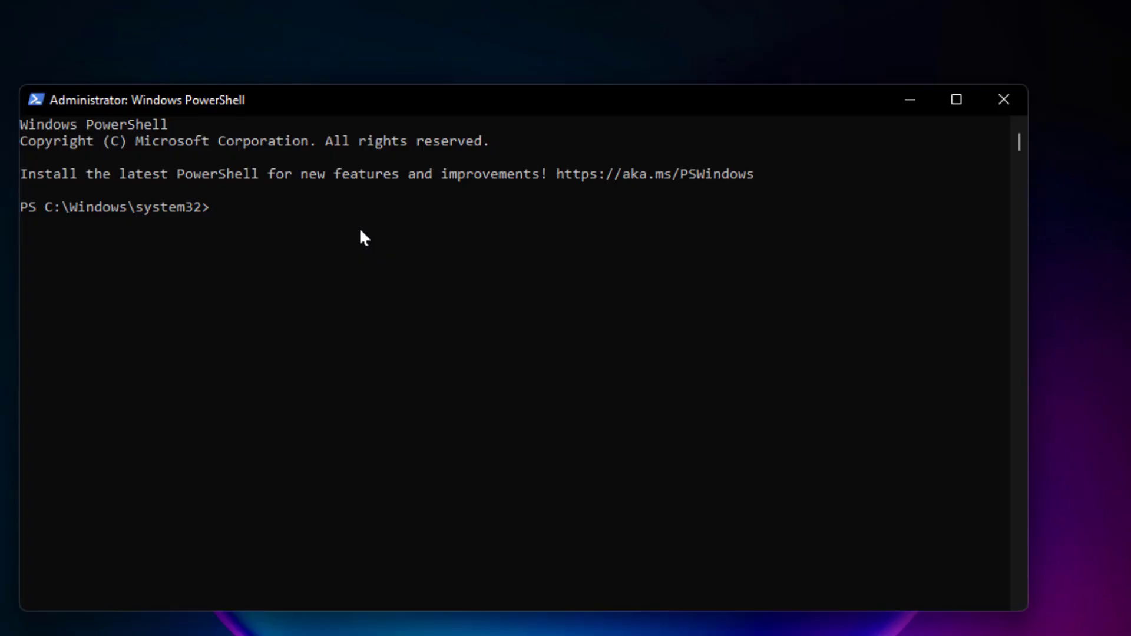
- Run 'Get-AppxPackage *Microsoft.ScreenSketch* | Remove-AppxPackage', then close PowerShell
{"action": "type", "text": "Get-AppxPackage *Microsoft.ScreenSketch* | Remove-AppxPackage"}
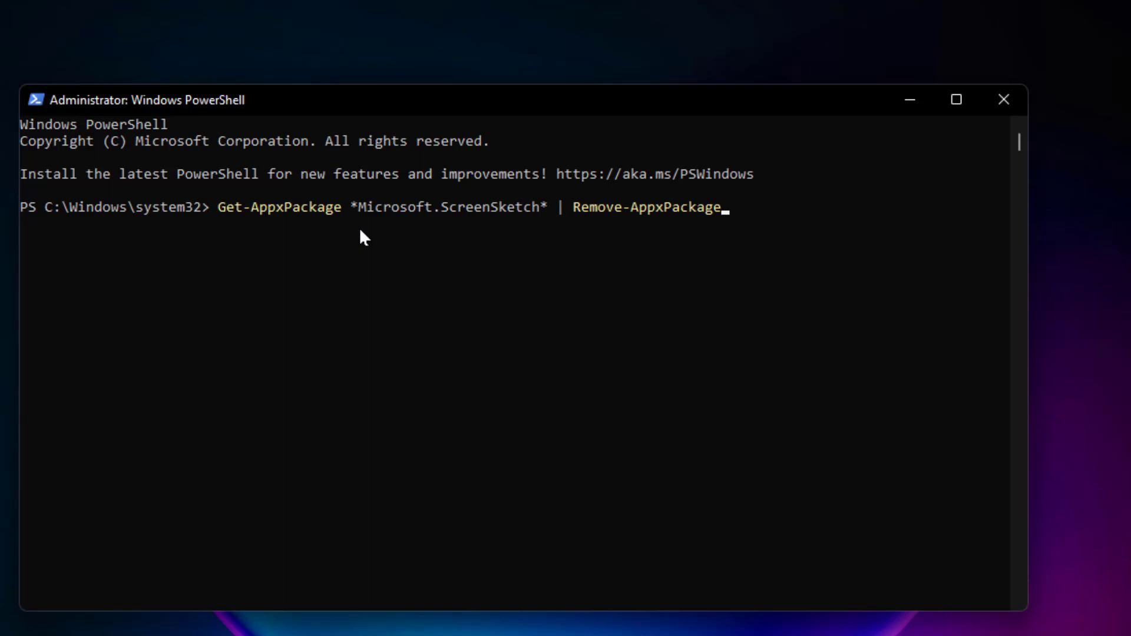
{"action": "key", "text": "Return"}
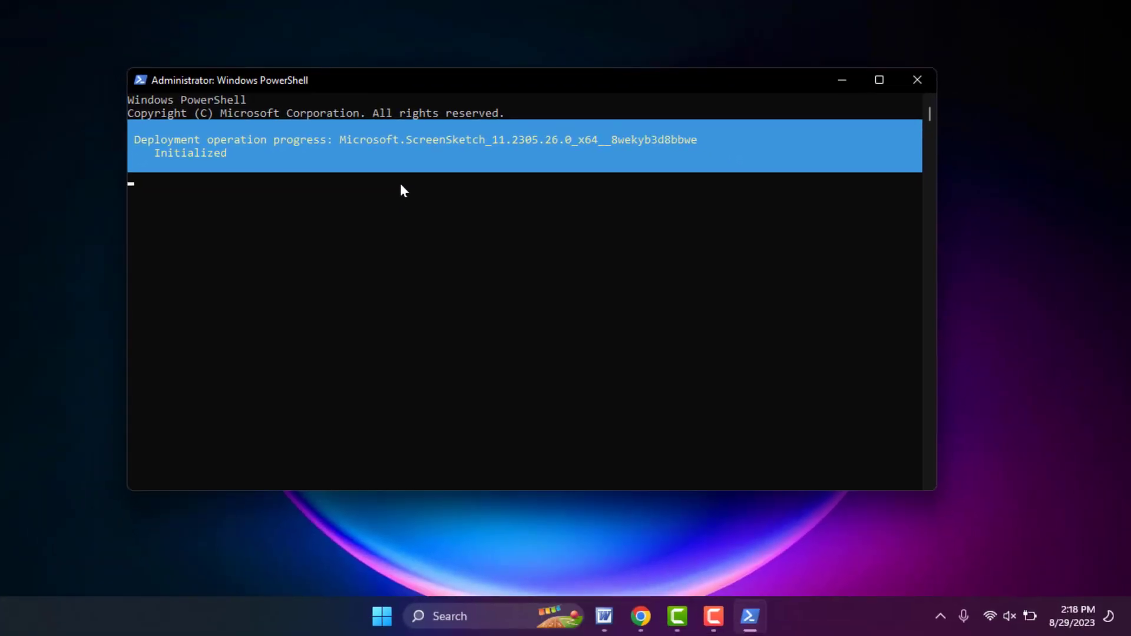
{"action": "left_click", "coordinate": [917, 80]}
{"action": "key", "text": "super"}
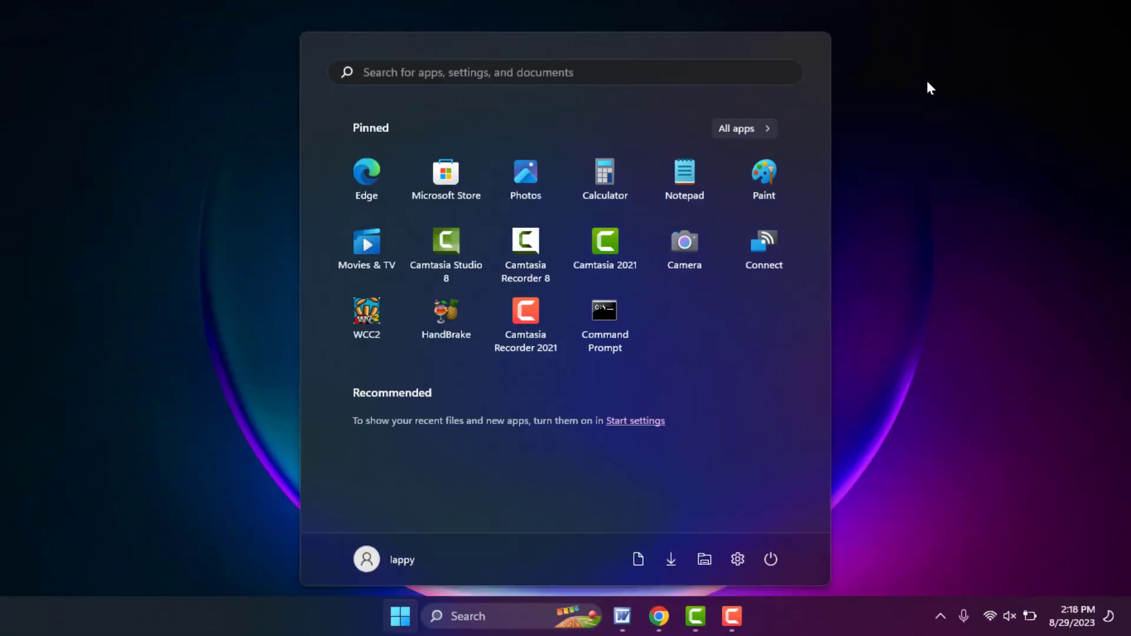
{"action": "type", "text": "s"}
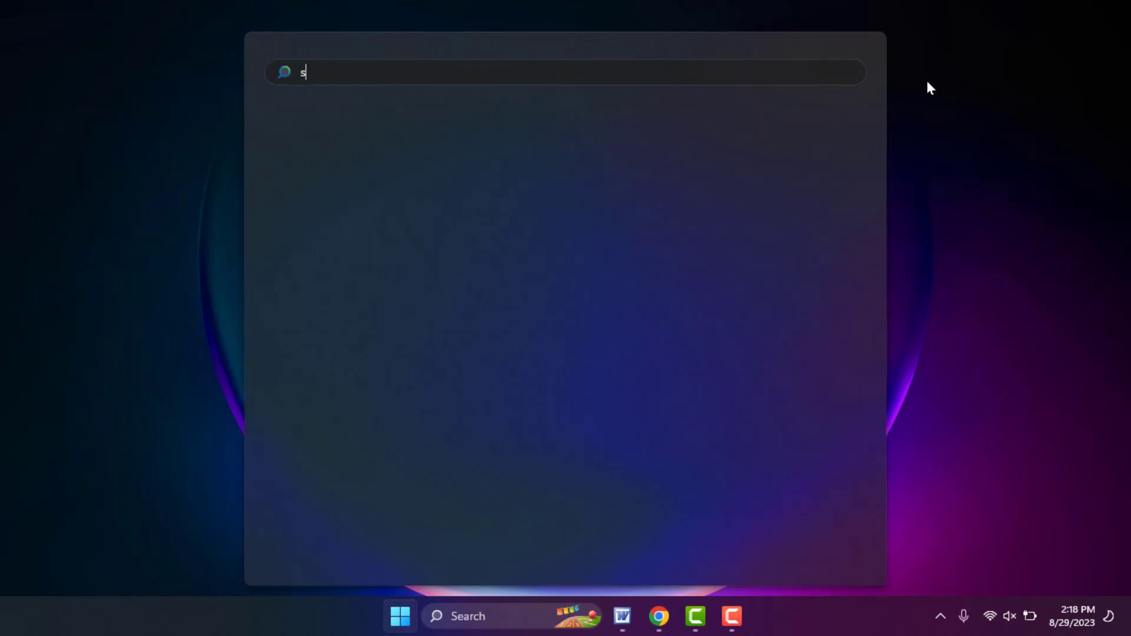
{"action": "type", "text": "nip"}
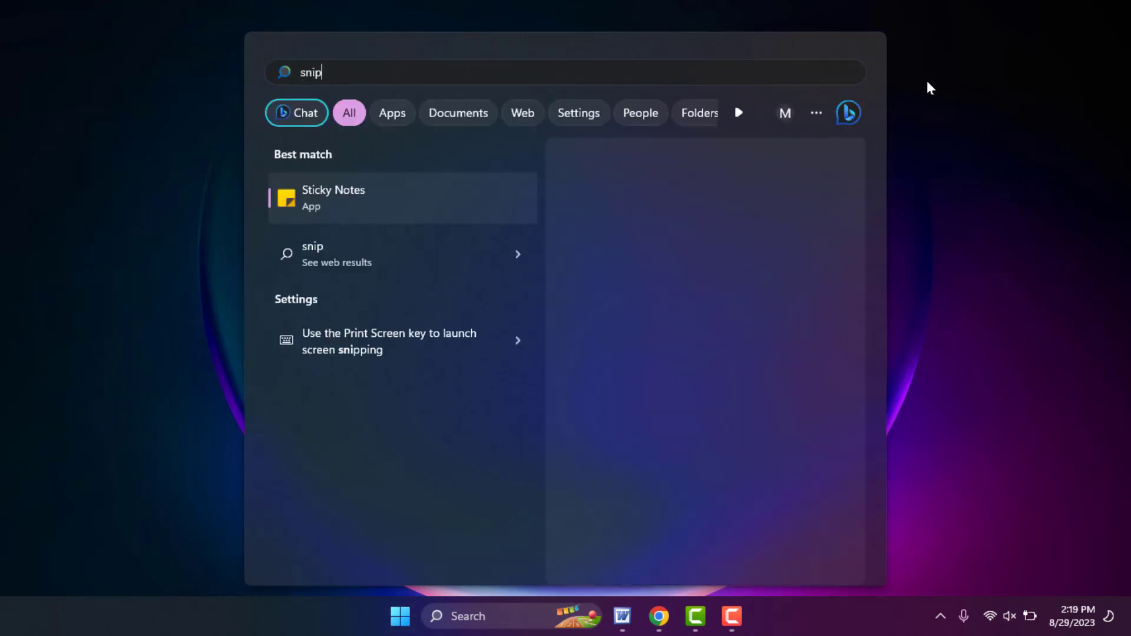
{"action": "type", "text": "p"}
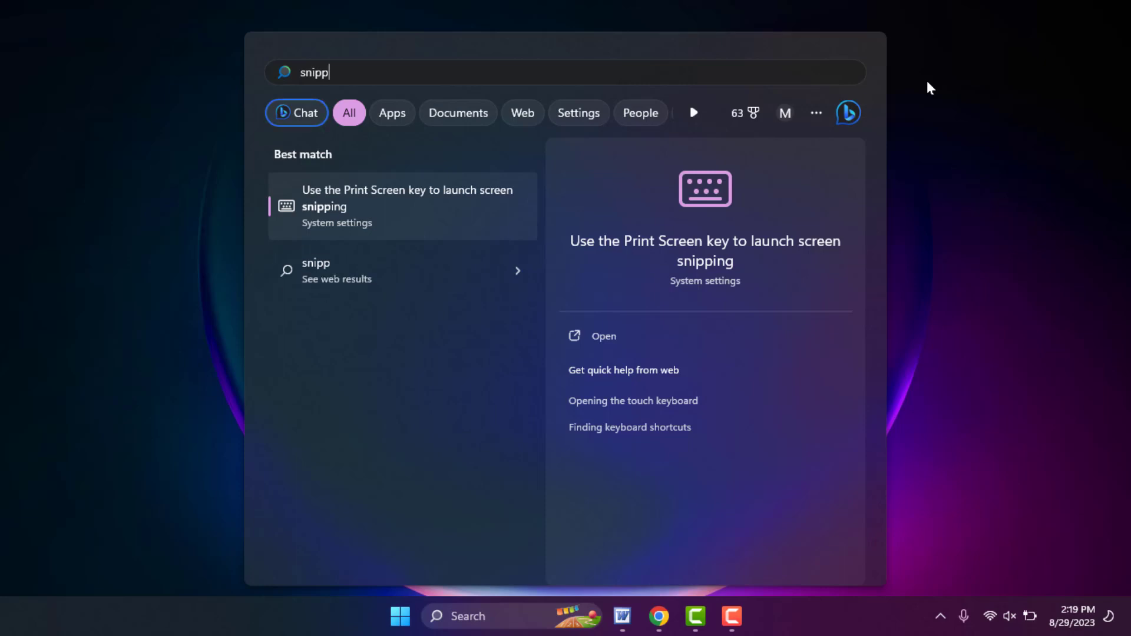
{"action": "key", "text": "Escape"}
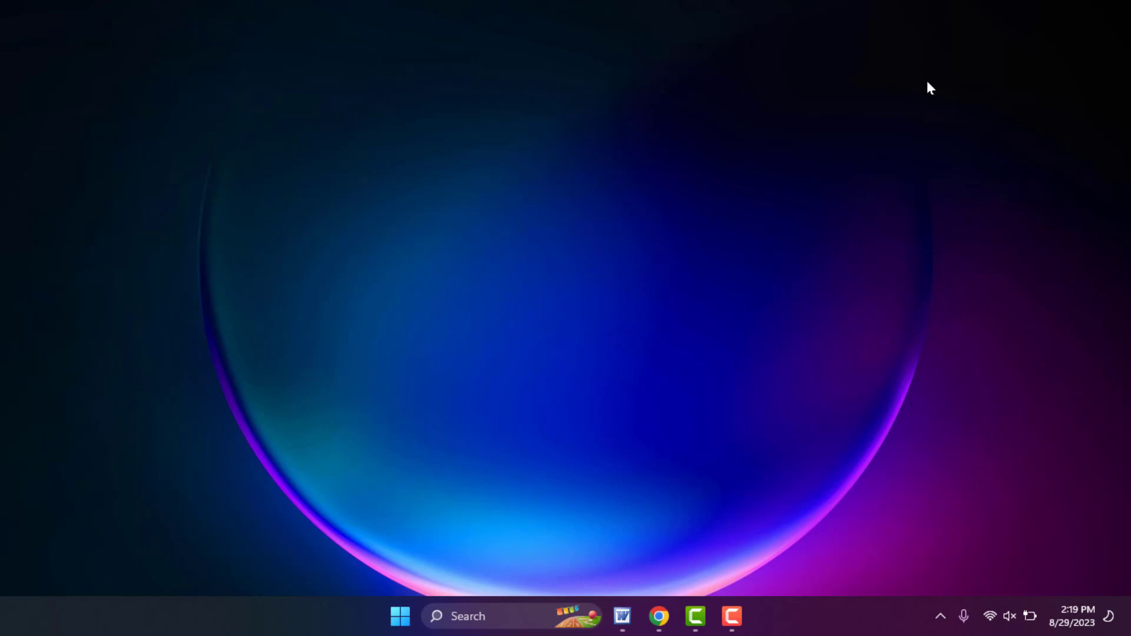
- Launch Windows PowerShell as administrator from the Start menu search
{"action": "key", "text": "super"}
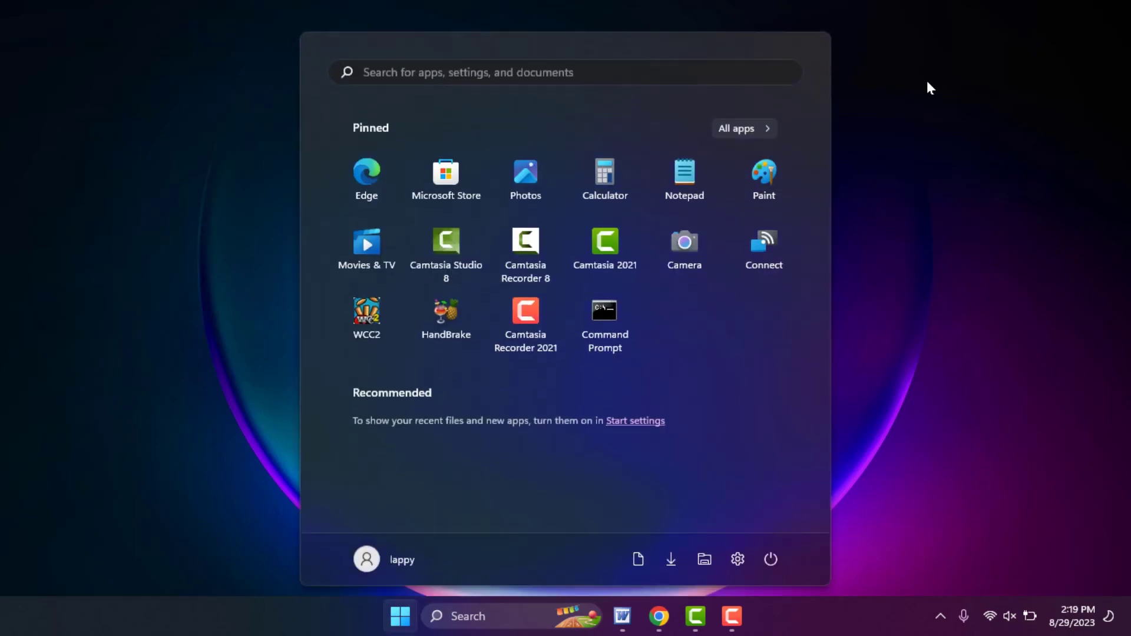
{"action": "type", "text": "windows"}
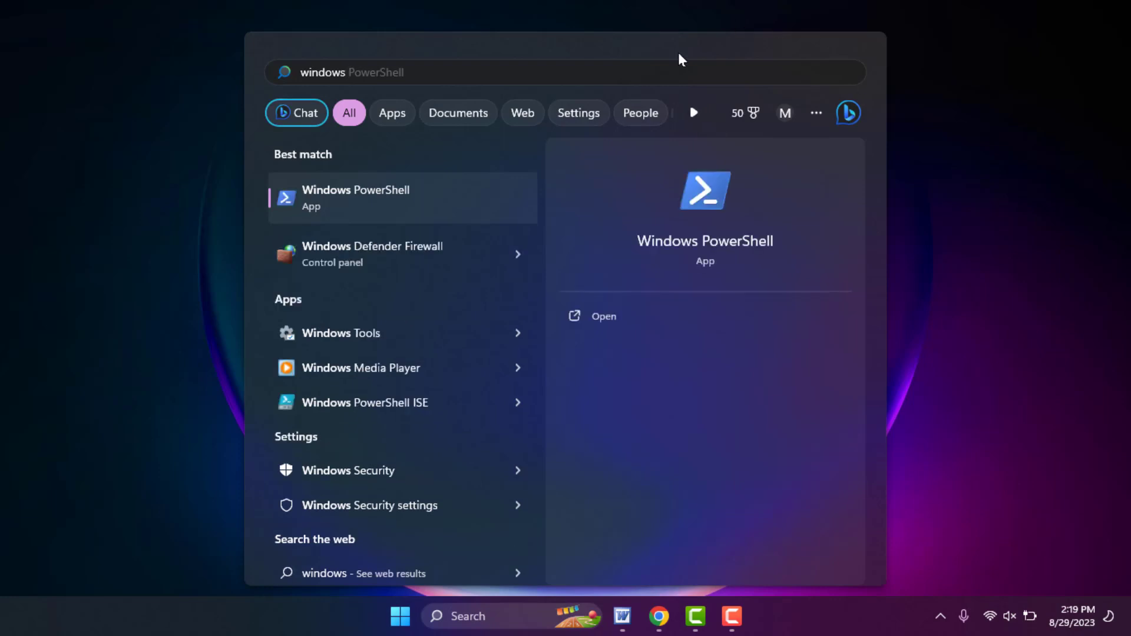
{"action": "right_click", "coordinate": [454, 227]}
{"action": "key", "text": "Escape"}
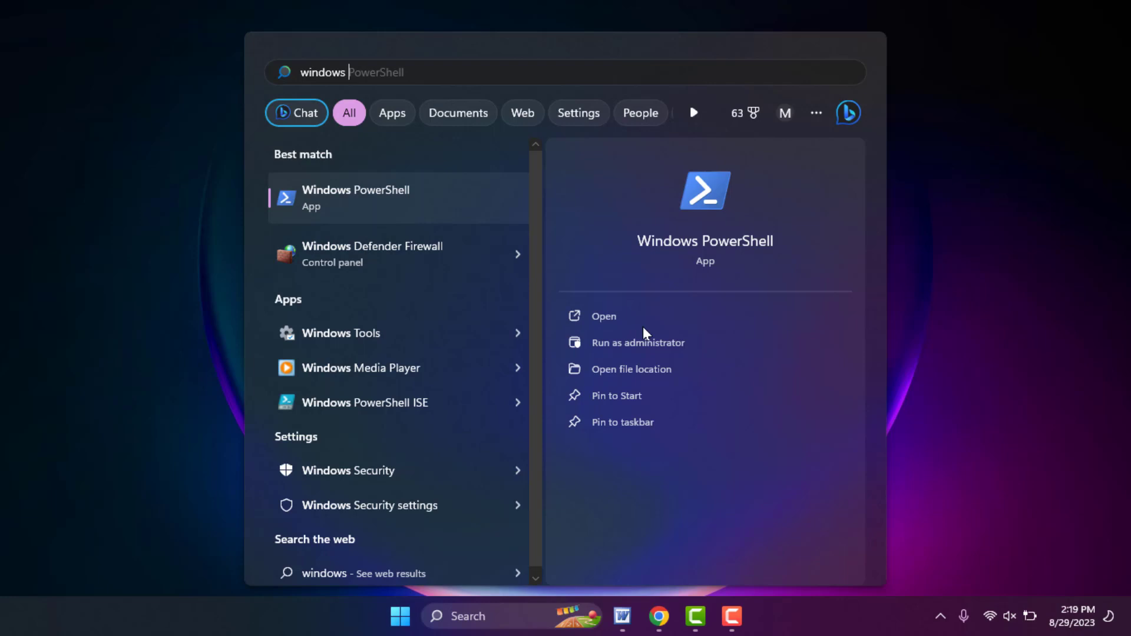
{"action": "left_click", "coordinate": [638, 343]}
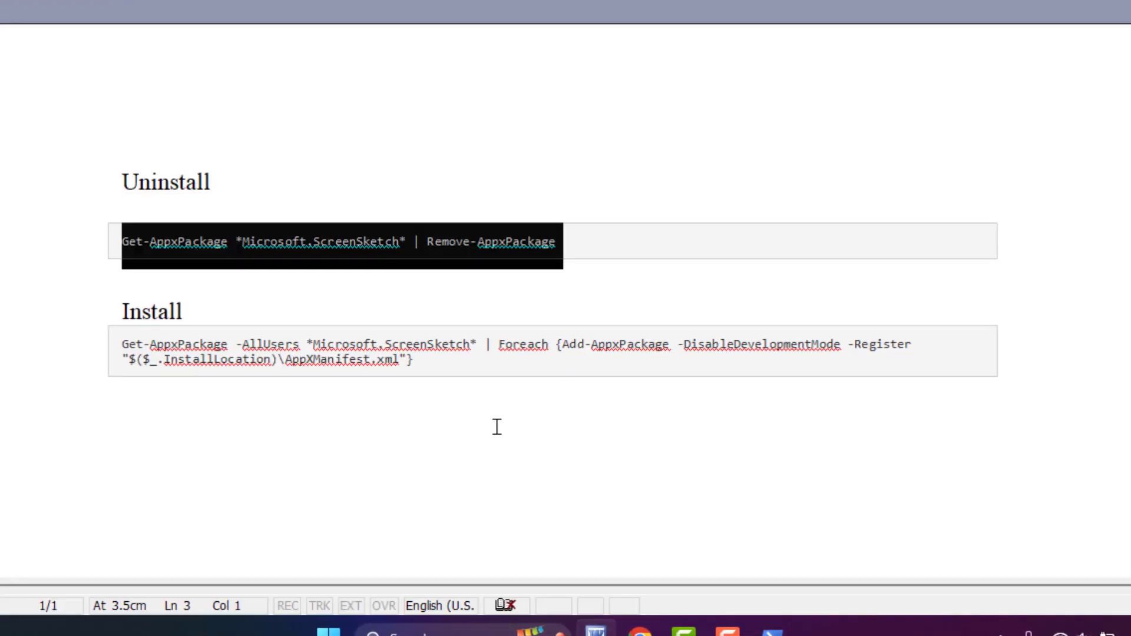
- Copy the ScreenSketch Install command from the document for pasting into PowerShell
{"action": "left_click", "coordinate": [53, 344]}
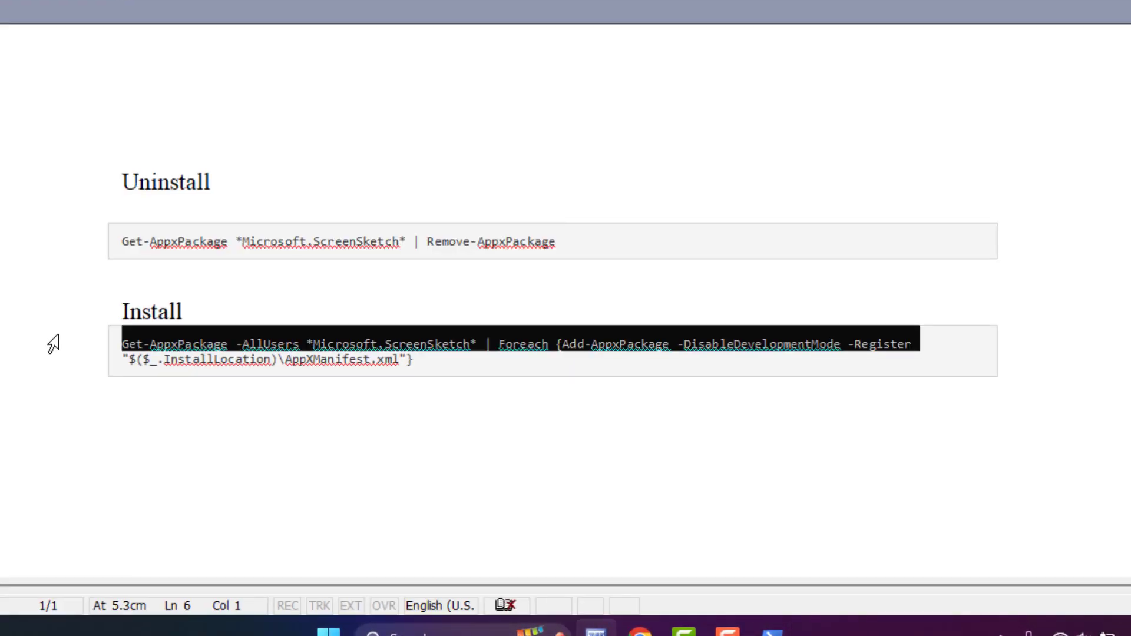
{"action": "left_click_drag", "start_coordinate": [53, 343], "coordinate": [53, 358]}
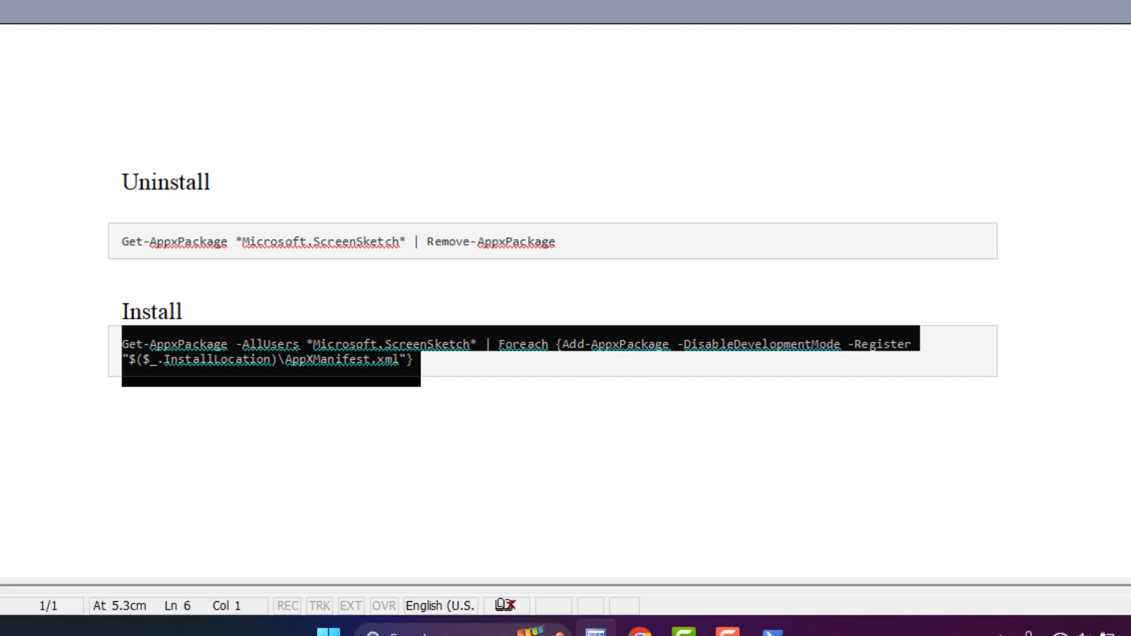
{"action": "key", "text": "ctrl+c"}
{"action": "key", "text": "alt+Tab"}
- Paste and run the Add-AppxPackage ScreenSketch reinstall command
{"action": "right_click", "coordinate": [311, 194]}
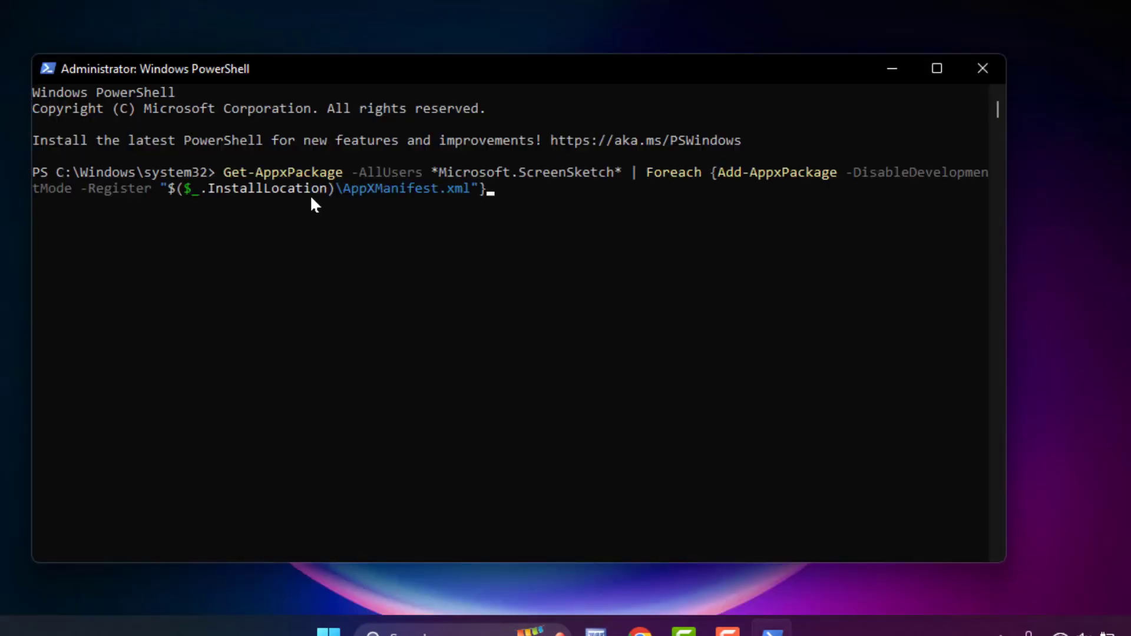
{"action": "key", "text": "Return"}
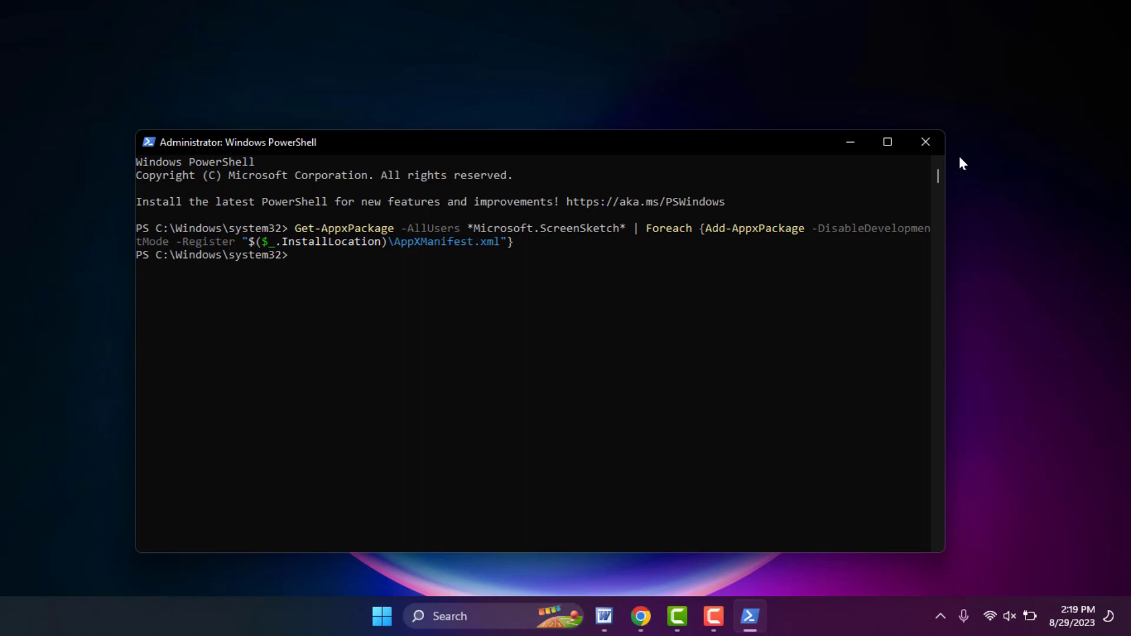
{"action": "left_click", "coordinate": [926, 143]}
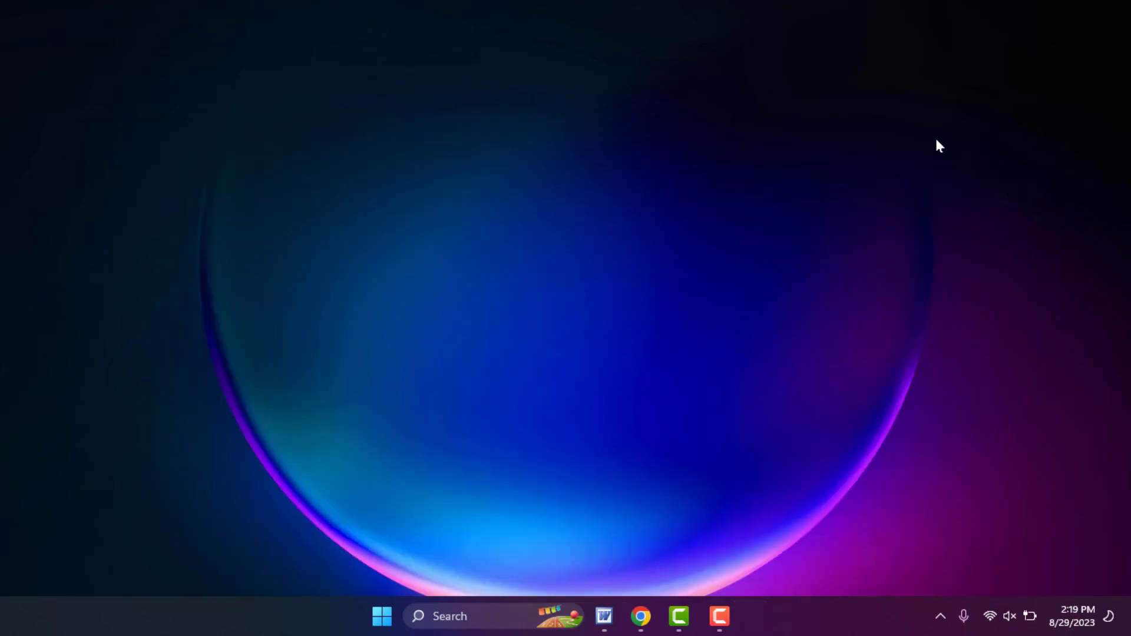
{"action": "key", "text": "super"}
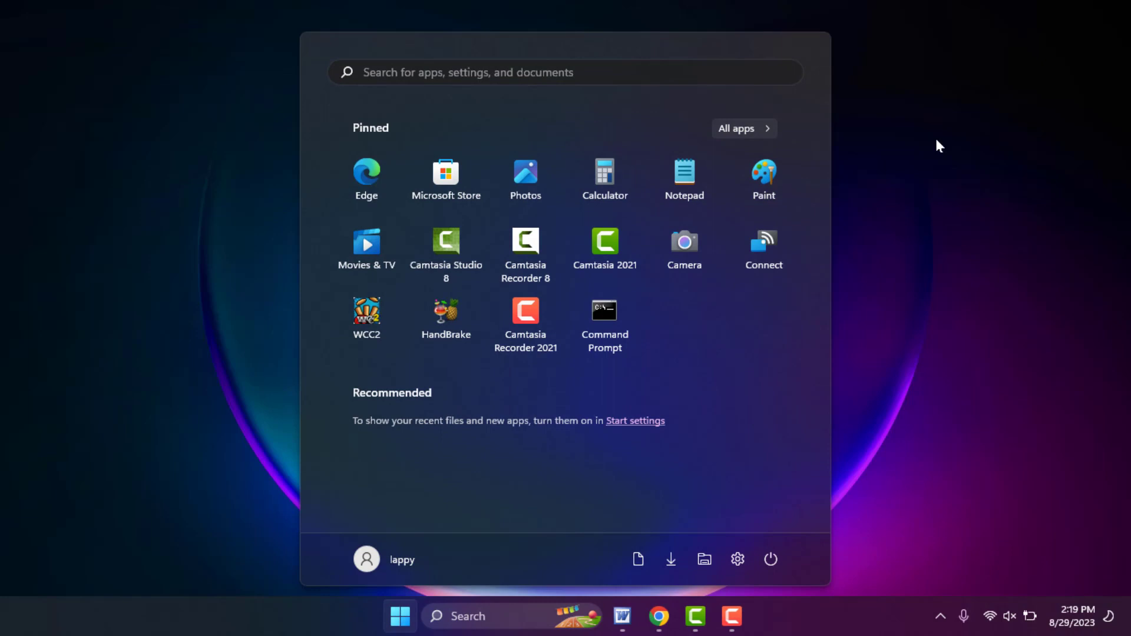
{"action": "type", "text": "sni"}
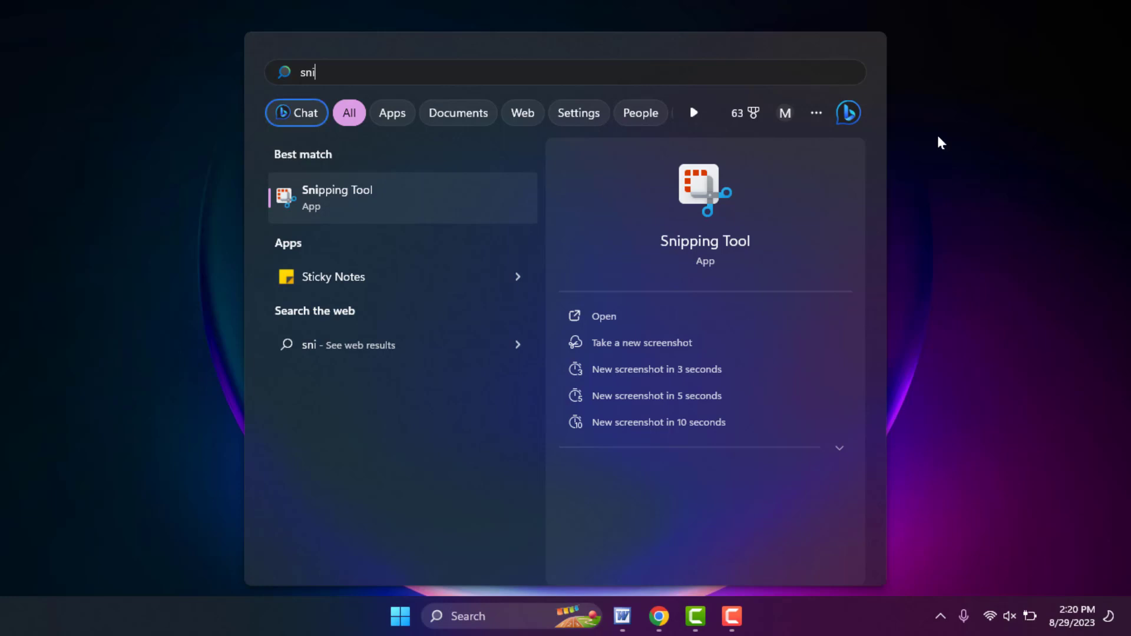
{"action": "left_click", "coordinate": [938, 135]}
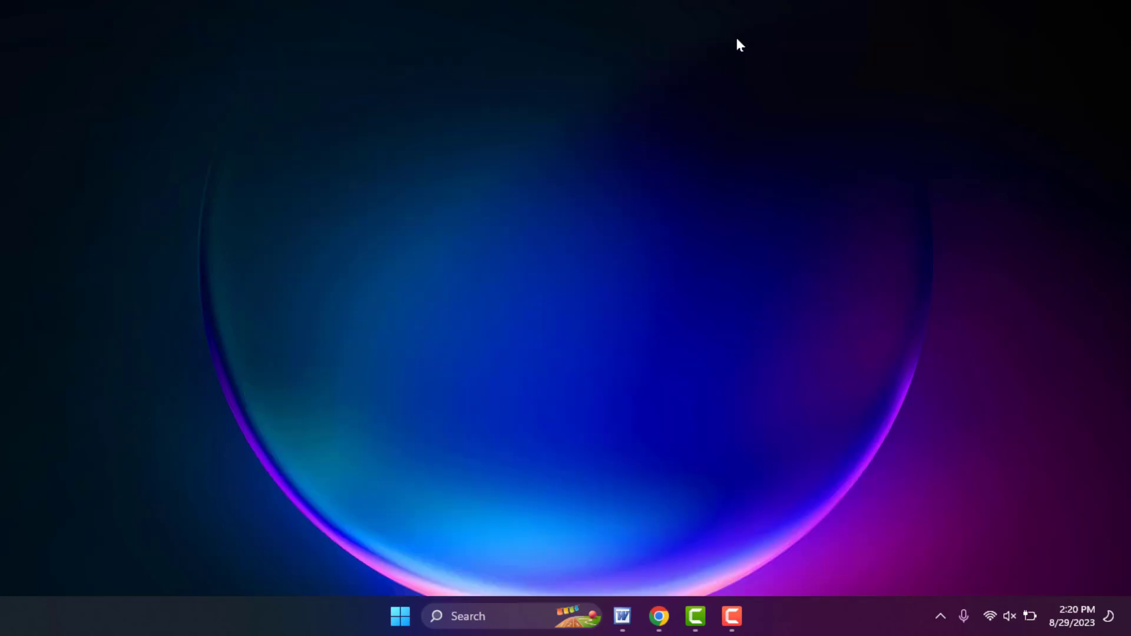